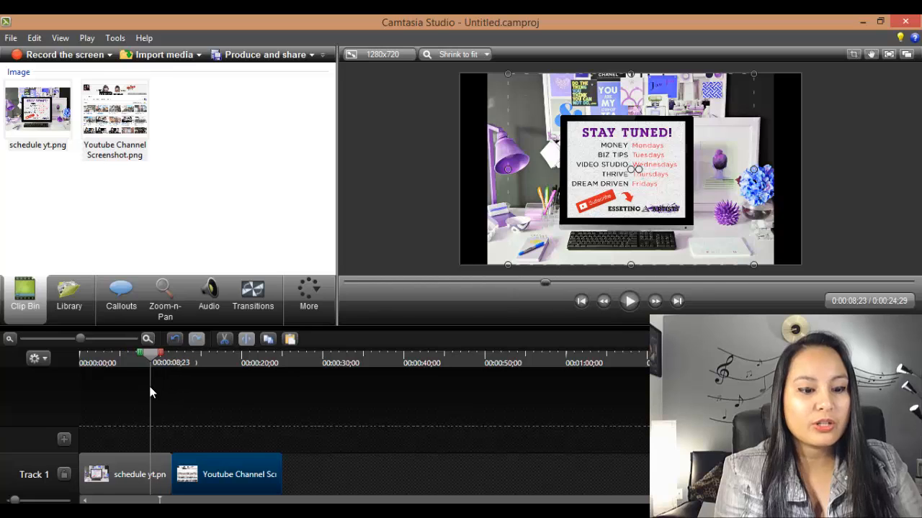
Play the timeline across the cut from schedule yt.png to the Youtube Channel Screenshot clip to preview it without a transition
left_click(103, 431)
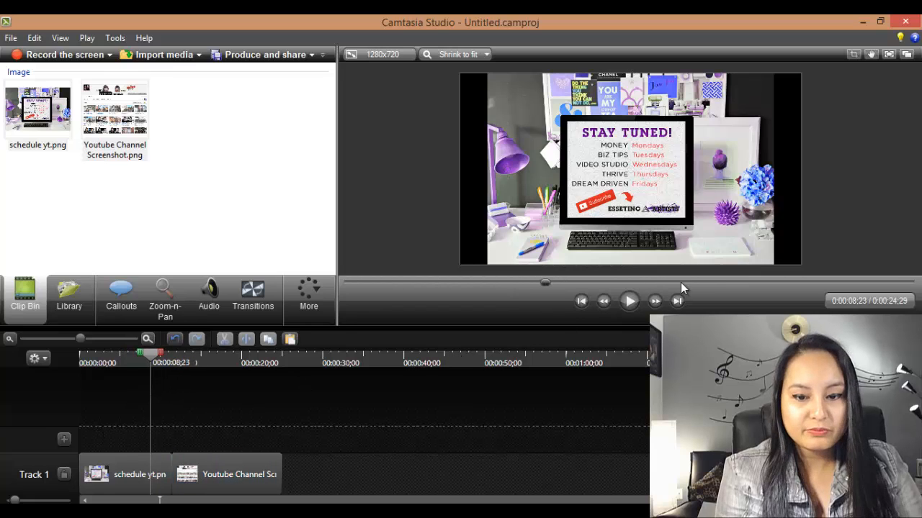
left_click(629, 301)
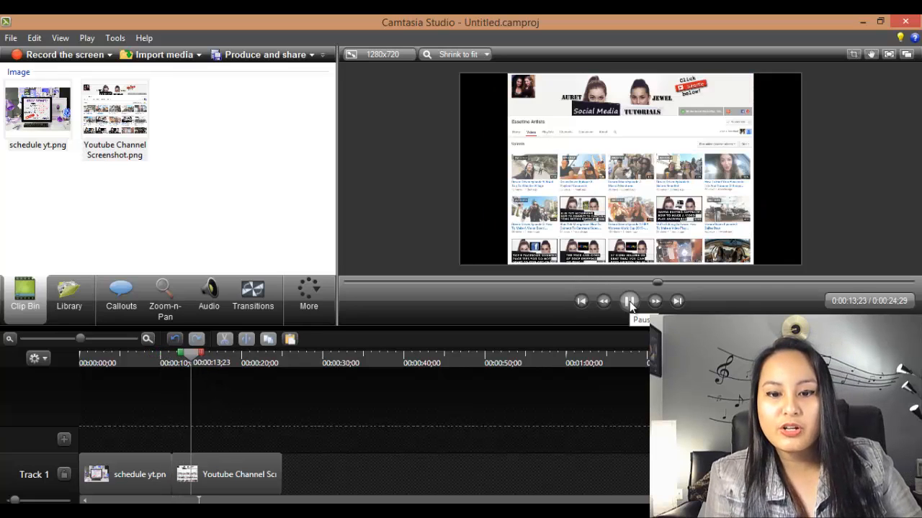
left_click(630, 302)
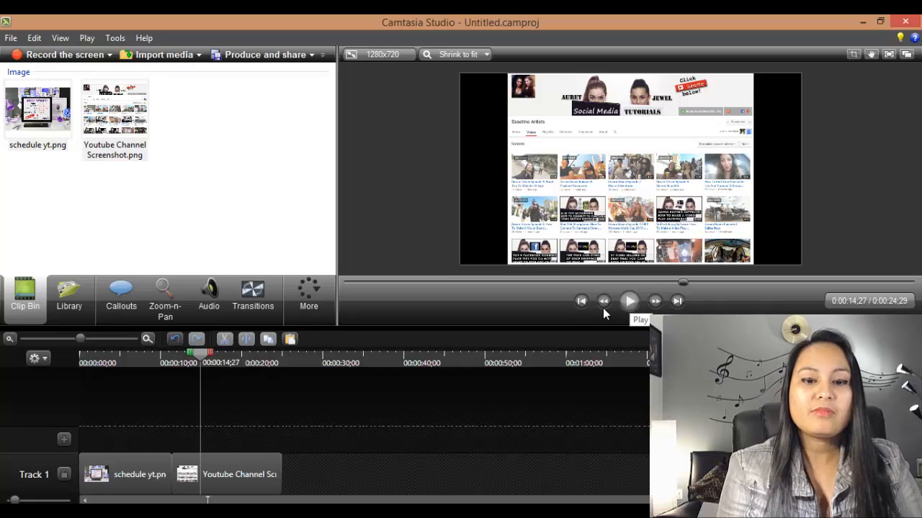
left_click(161, 363)
left_click(161, 364)
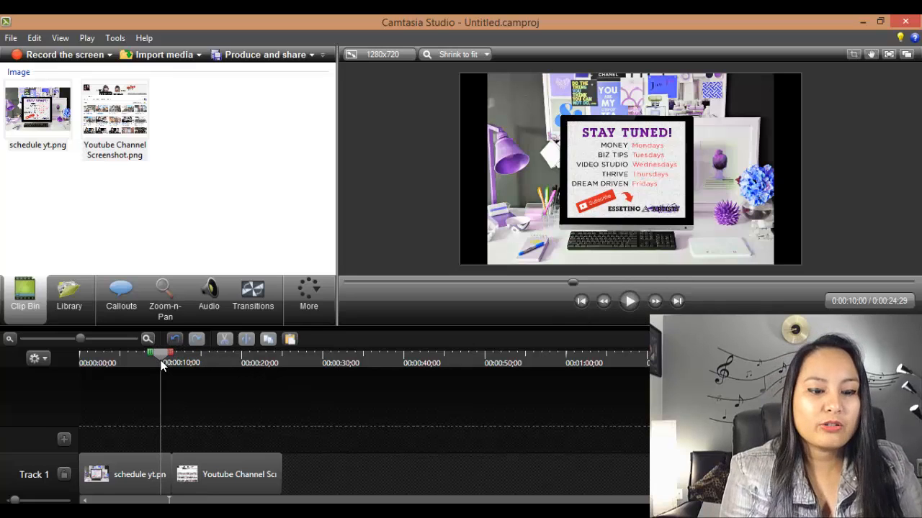
left_click(629, 303)
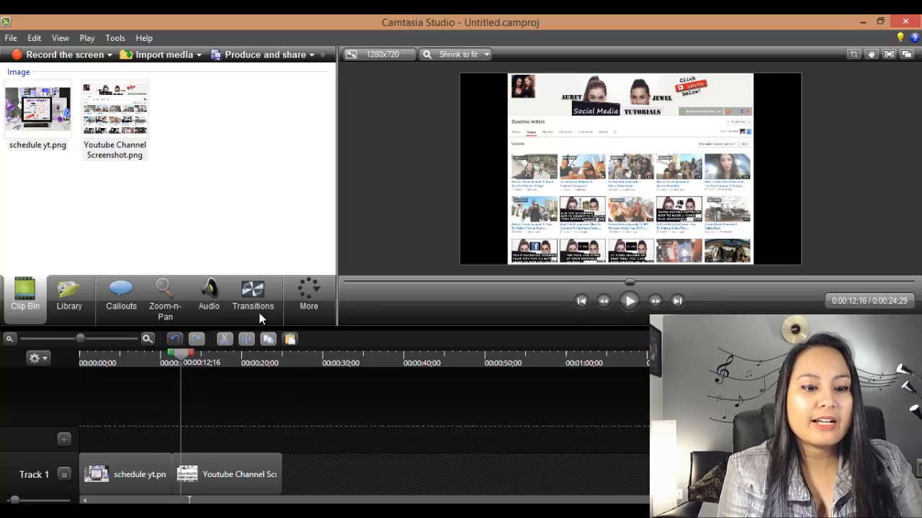
Browse the available transition effects, and check which additional editing tools are offered
left_click(253, 302)
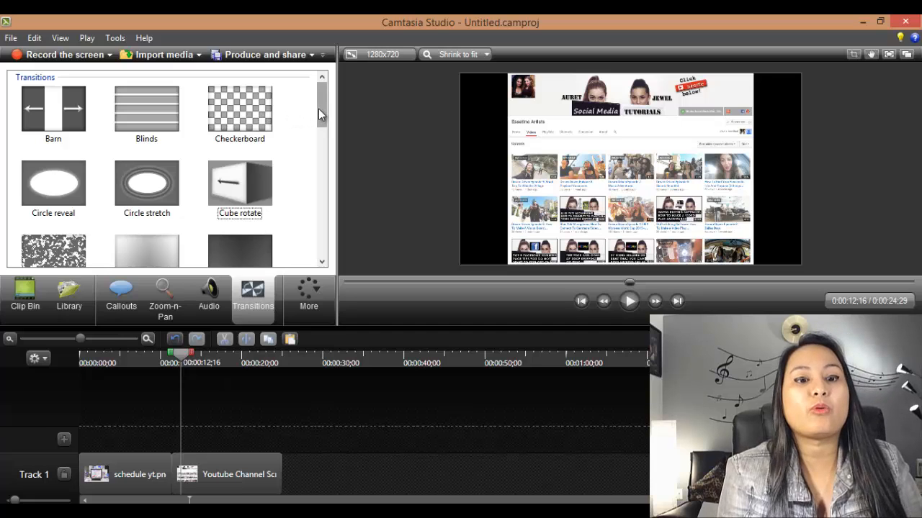
mouse_move(318, 110)
left_mouse_down()
mouse_move(320, 120)
mouse_move(319, 107)
left_mouse_up()
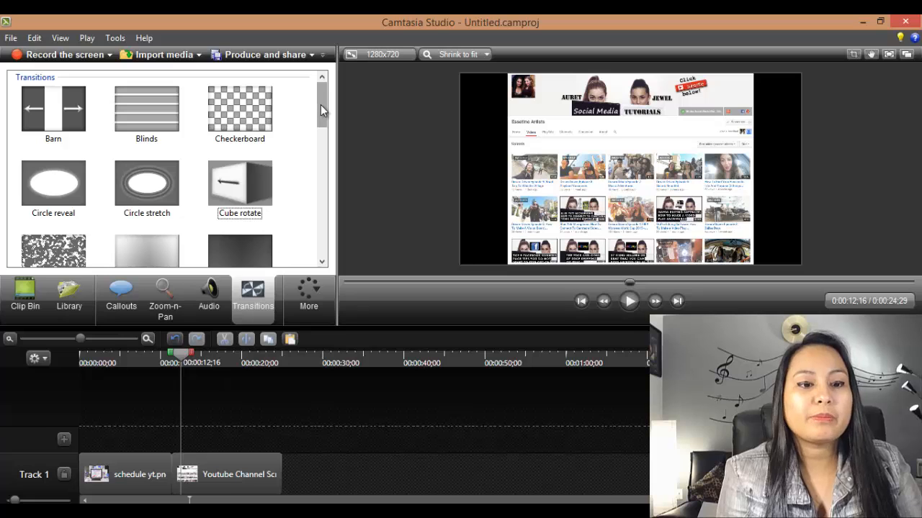
left_click_drag(322, 120, 322, 90)
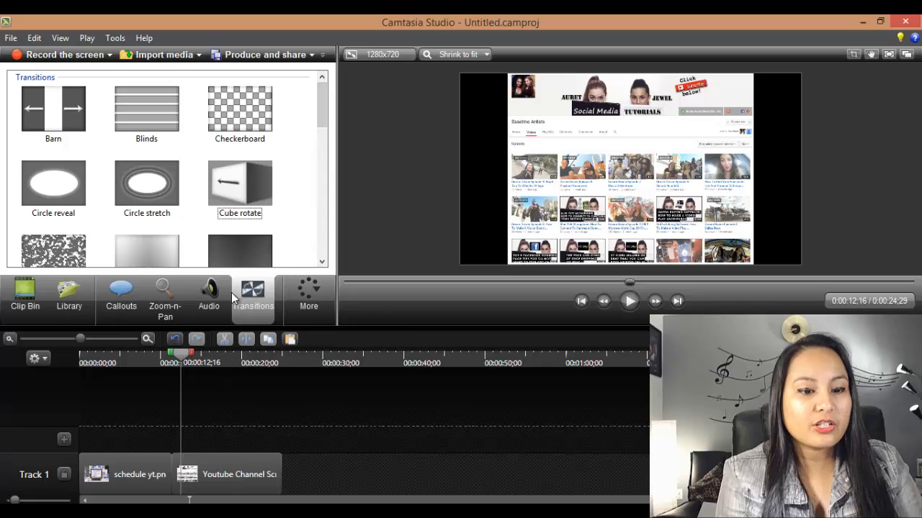
left_click(303, 298)
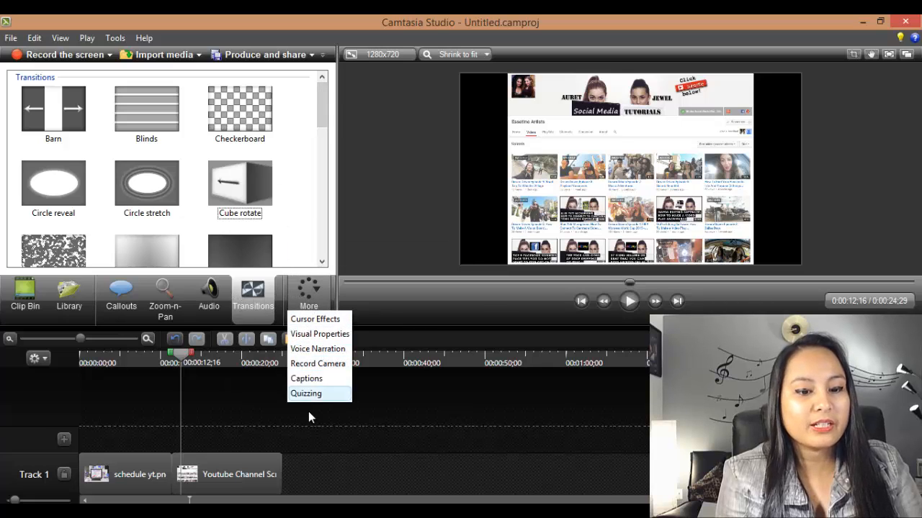
left_click(304, 292)
left_click(249, 305)
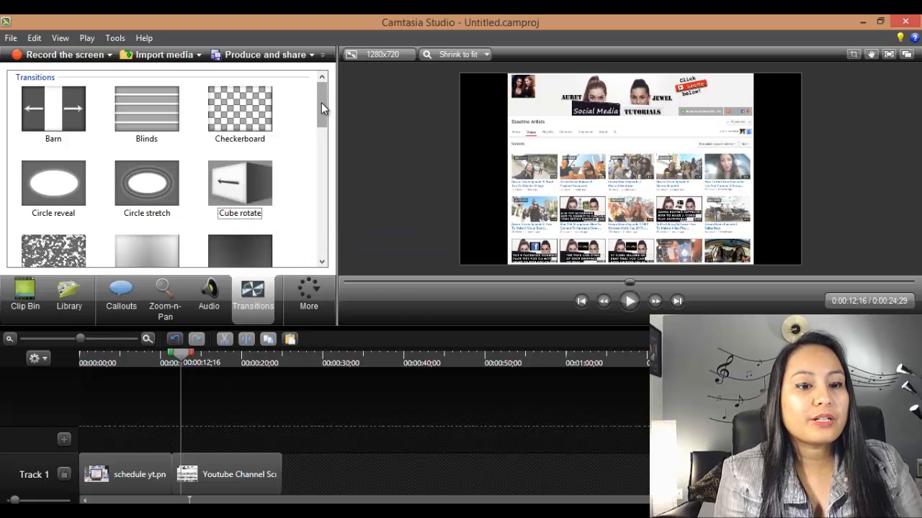
scroll(321, 106, "down", 1)
scroll(319, 101, "up", 1)
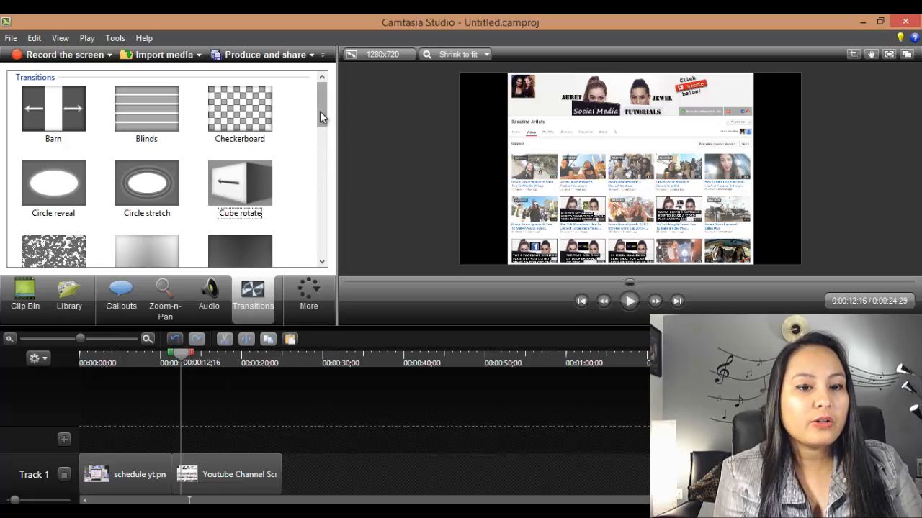
left_click_drag(320, 112, 322, 129)
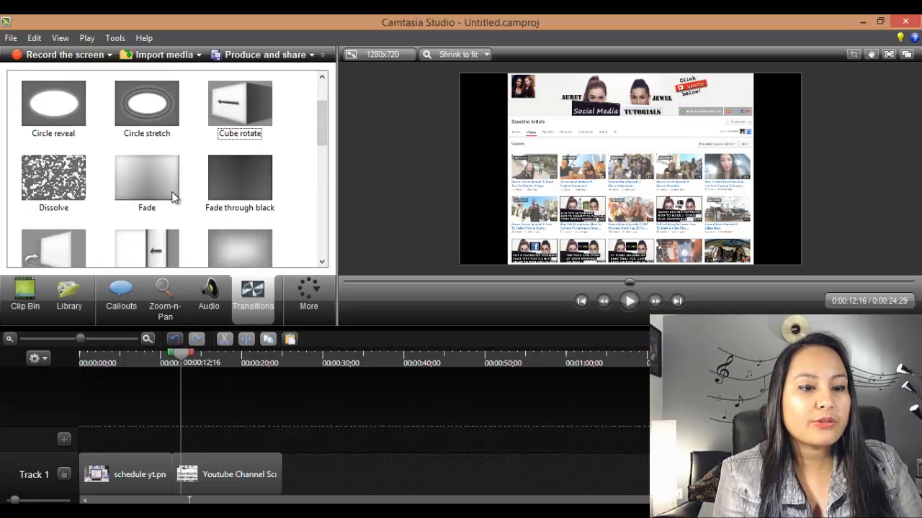
left_click_drag(320, 127, 322, 94)
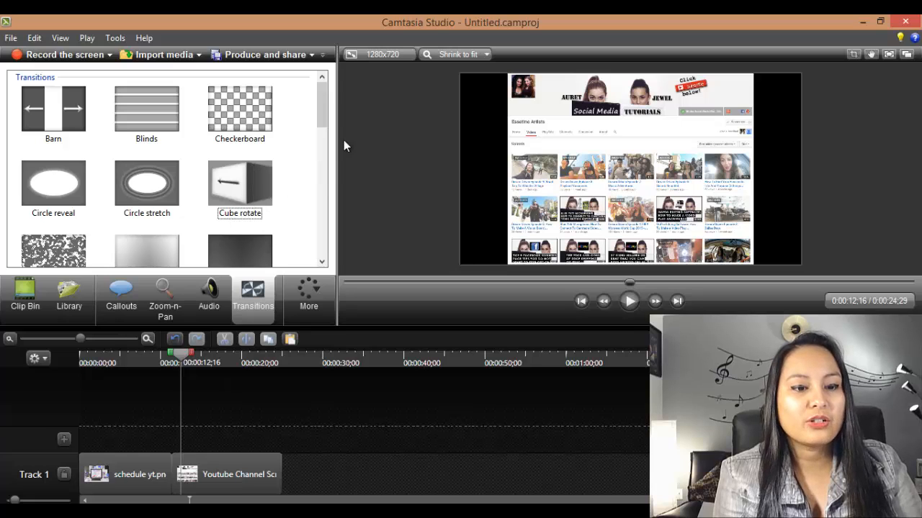
mouse_move(324, 100)
left_mouse_down()
mouse_move(322, 133)
mouse_move(313, 121)
mouse_move(324, 107)
left_mouse_up()
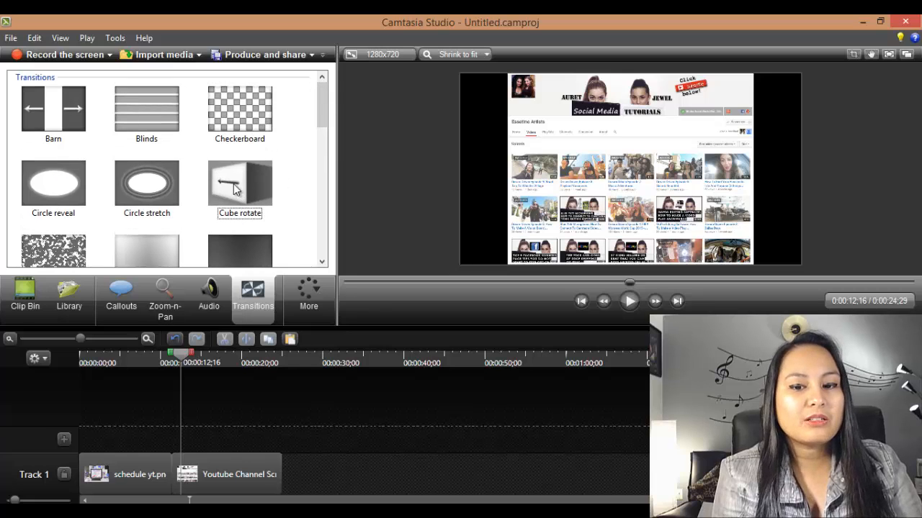
Add the Cube rotate transition between the schedule yt.png and Youtube Channel Screenshot clips on Track 1
mouse_move(233, 188)
left_mouse_down()
mouse_move(224, 218)
mouse_move(238, 180)
left_mouse_up()
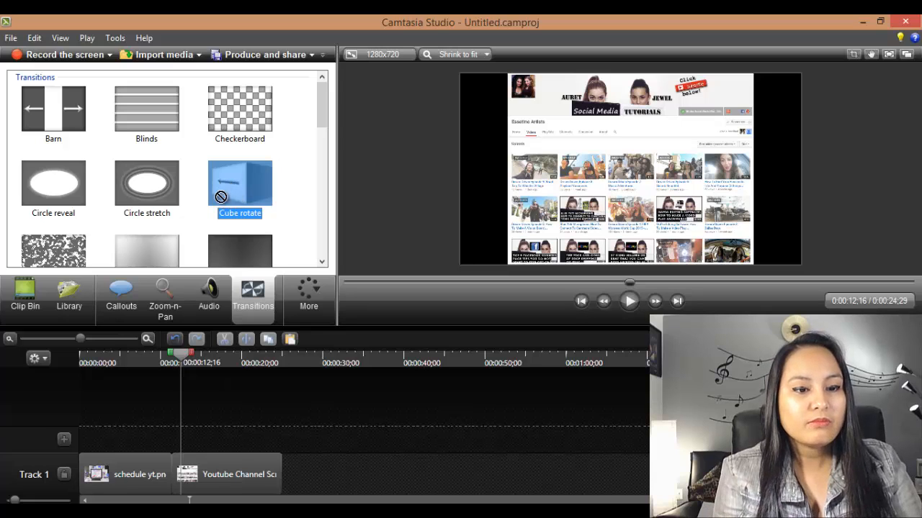
mouse_move(223, 200)
left_mouse_down()
mouse_move(161, 438)
mouse_move(177, 477)
mouse_move(132, 415)
mouse_move(115, 484)
mouse_move(113, 439)
mouse_move(226, 425)
mouse_move(229, 473)
mouse_move(103, 469)
mouse_move(92, 487)
mouse_move(174, 479)
mouse_move(285, 492)
mouse_move(177, 481)
left_mouse_up()
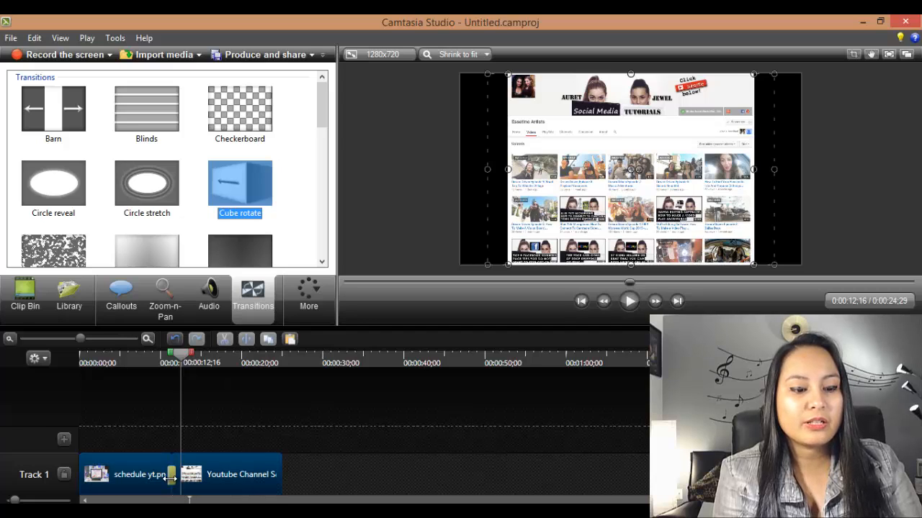
left_click(212, 411)
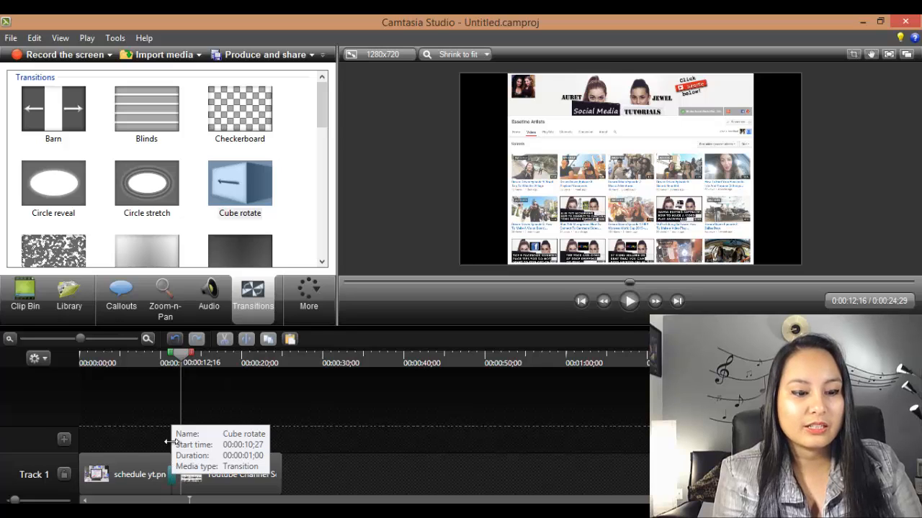
Preview the Cube rotate transition by playing the timeline from about 9 seconds until the second clip is showing
left_click_drag(180, 356, 155, 354)
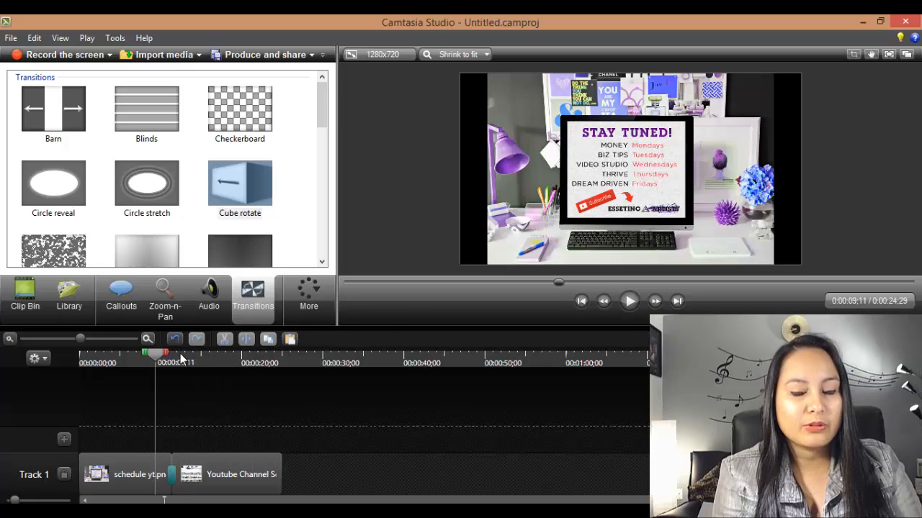
left_click(628, 302)
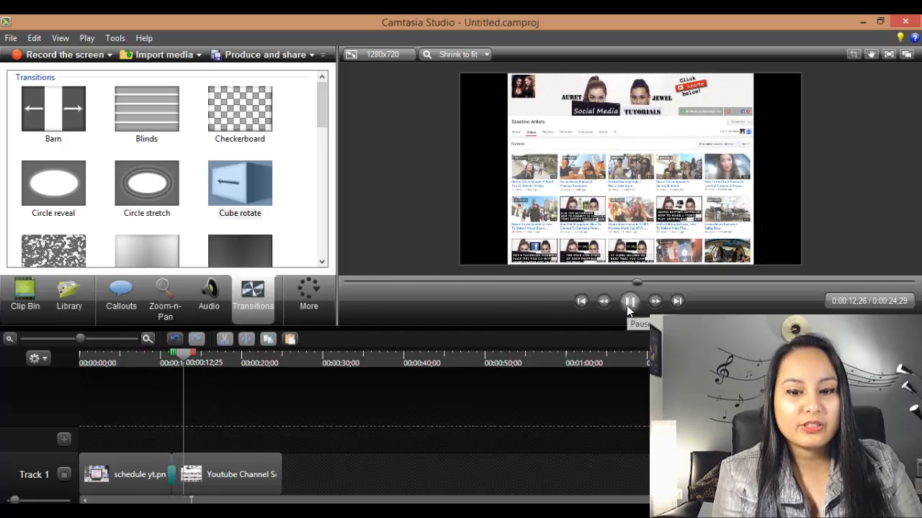
left_click(628, 302)
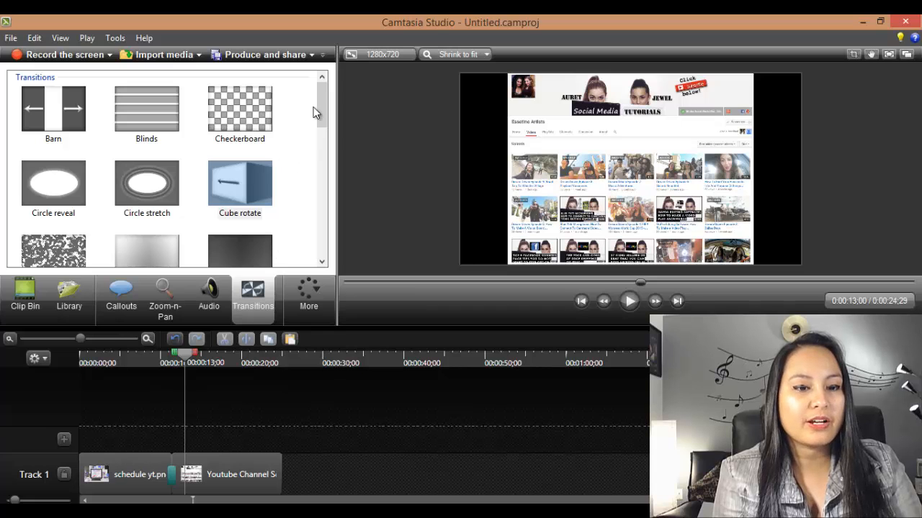
mouse_move(320, 97)
left_mouse_down()
mouse_move(323, 128)
mouse_move(323, 81)
left_mouse_up()
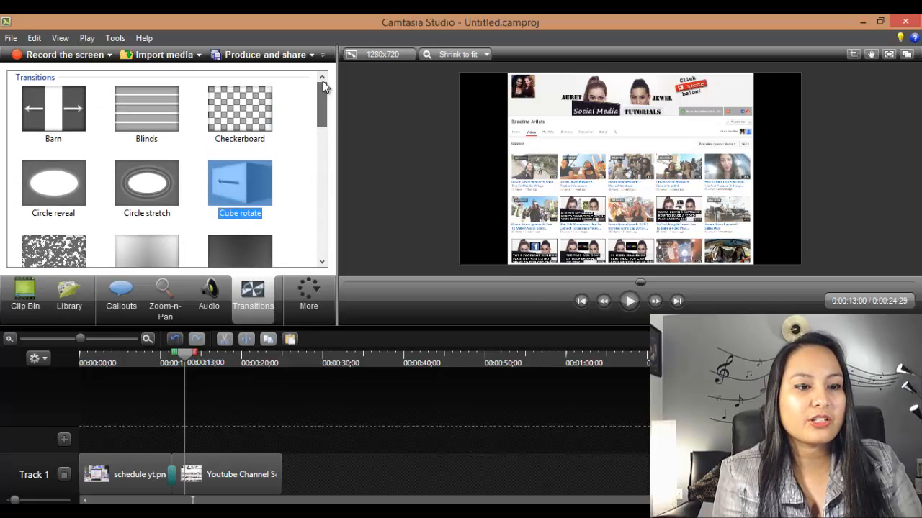
Check the options of the Cube rotate transition on Track 1, and try out lengthening and shortening its duration
left_click_drag(184, 354, 159, 386)
left_click(172, 477)
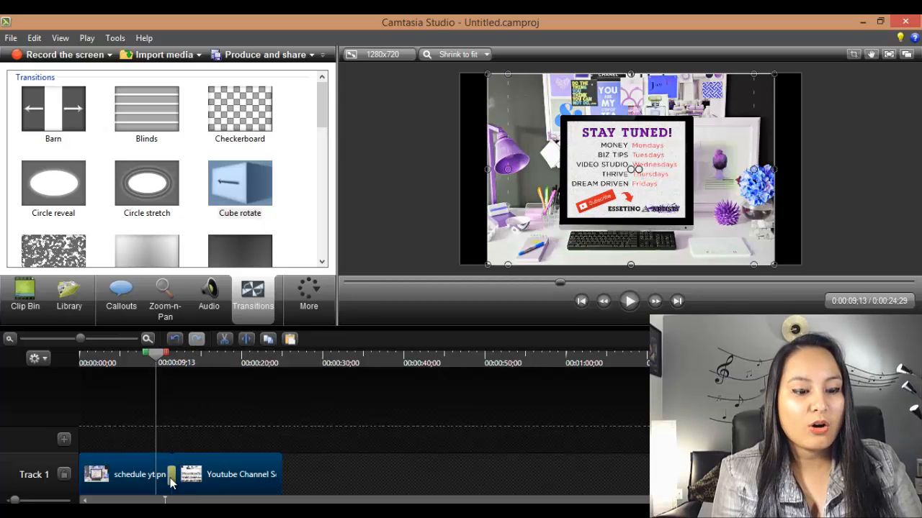
right_click(172, 483)
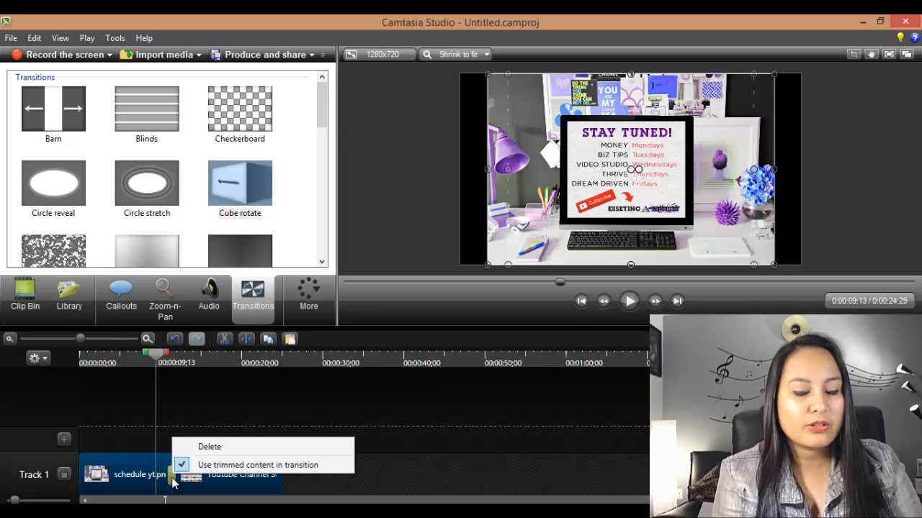
key("Escape")
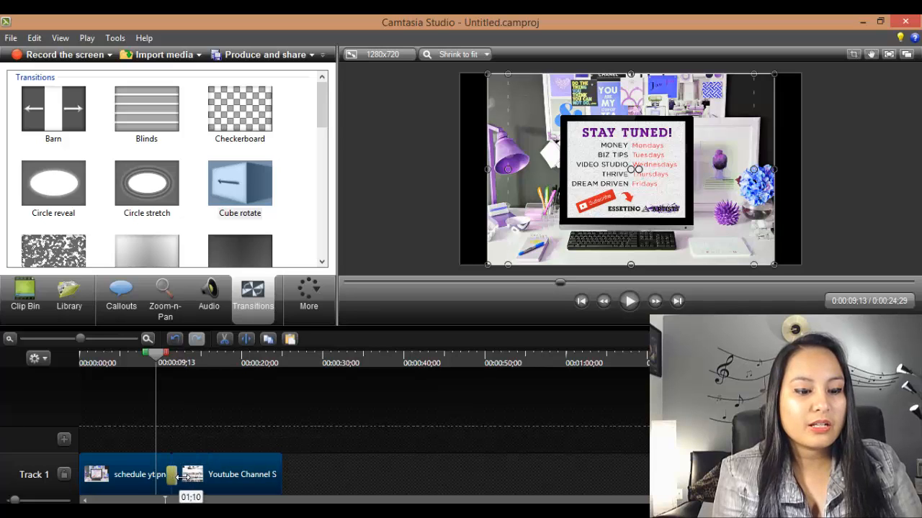
left_click_drag(185, 477, 173, 476)
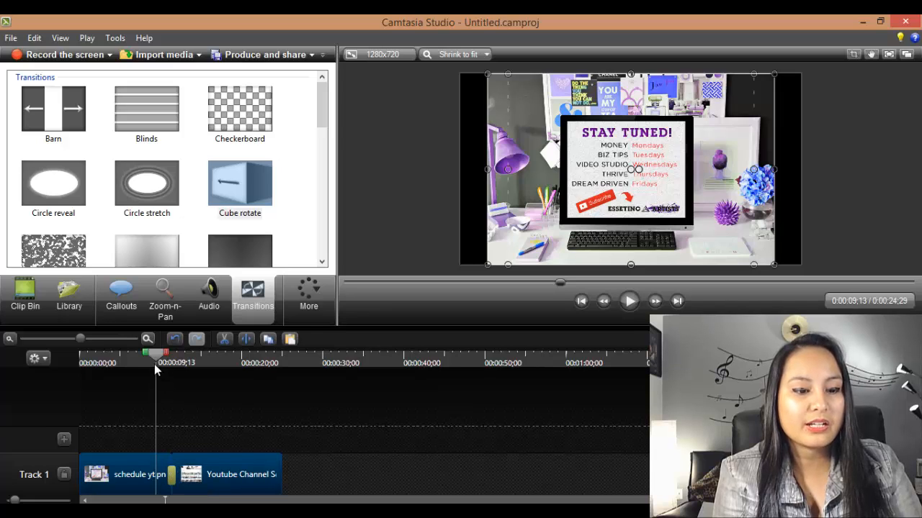
Move the playhead to about 9 seconds, just before the Cube rotate transition
left_click_drag(162, 365, 151, 370)
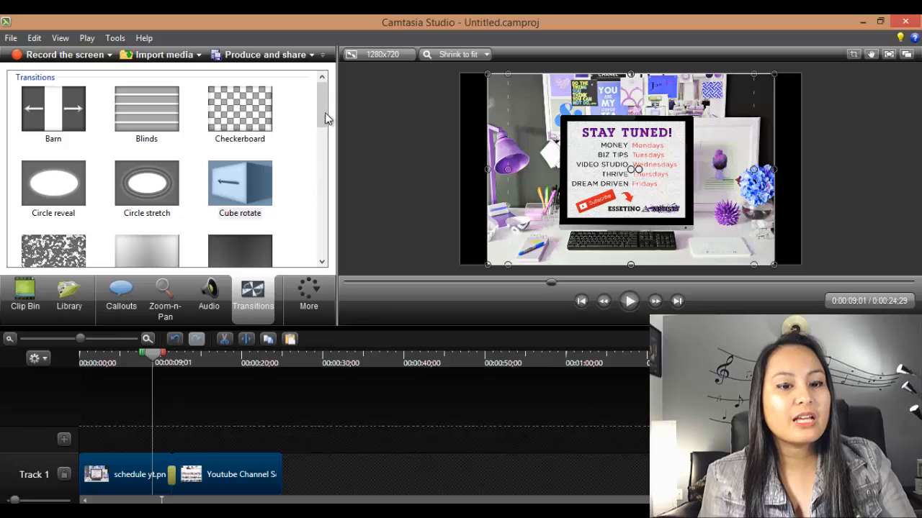
mouse_move(325, 113)
left_mouse_down()
mouse_move(332, 239)
mouse_move(324, 115)
left_mouse_up()
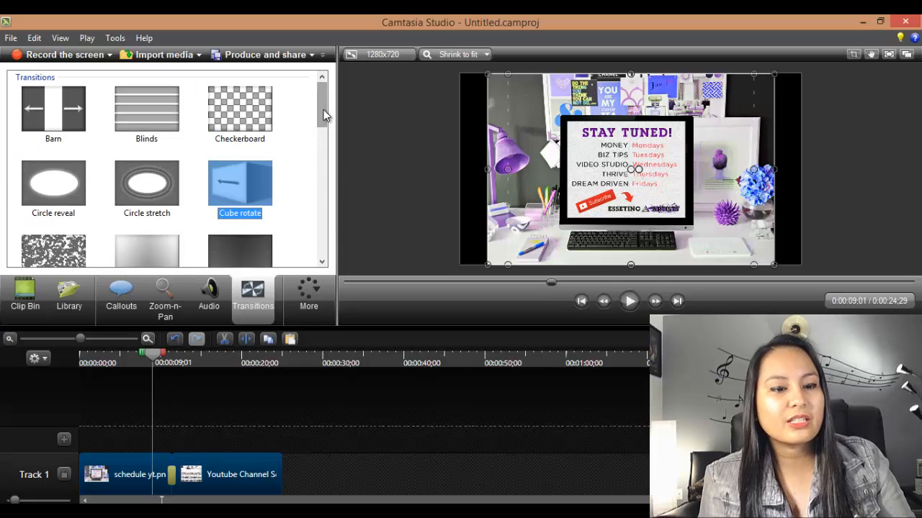